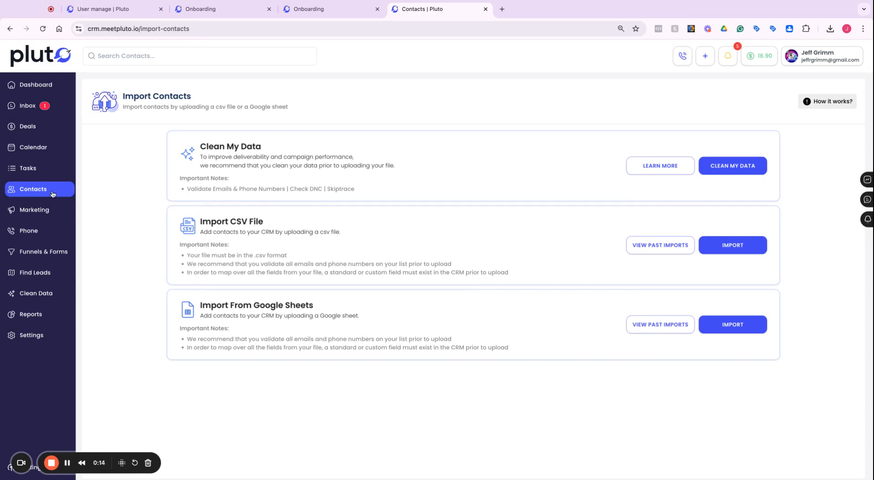
# Step: Open the CSV contact import from Contacts and upload the contacts .csv file
pyautogui.click(47, 194)
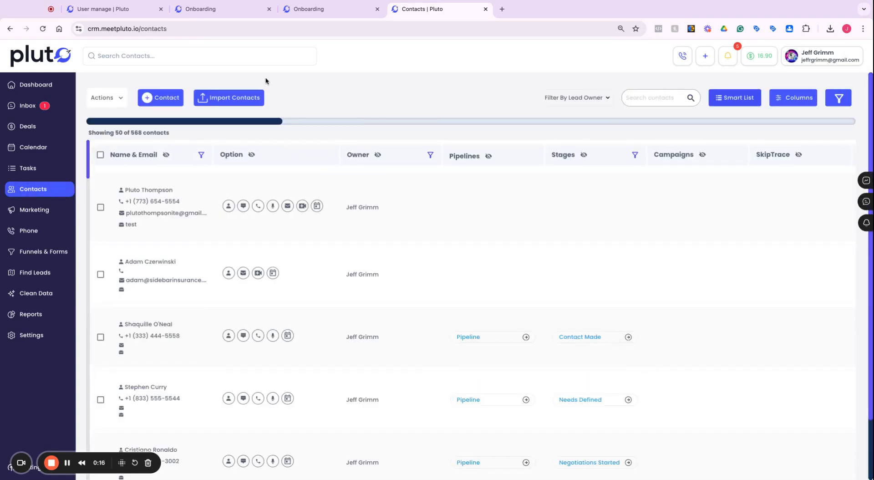
pyautogui.click(233, 99)
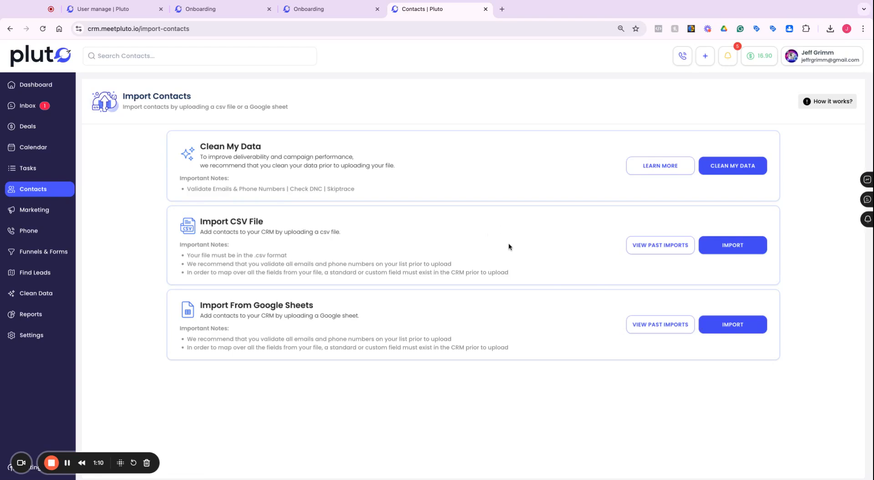
pyautogui.click(734, 245)
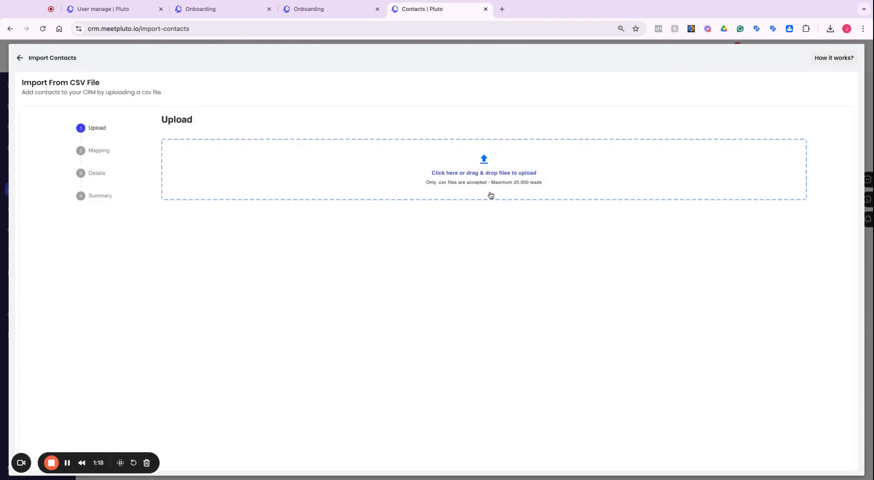
pyautogui.click(487, 161)
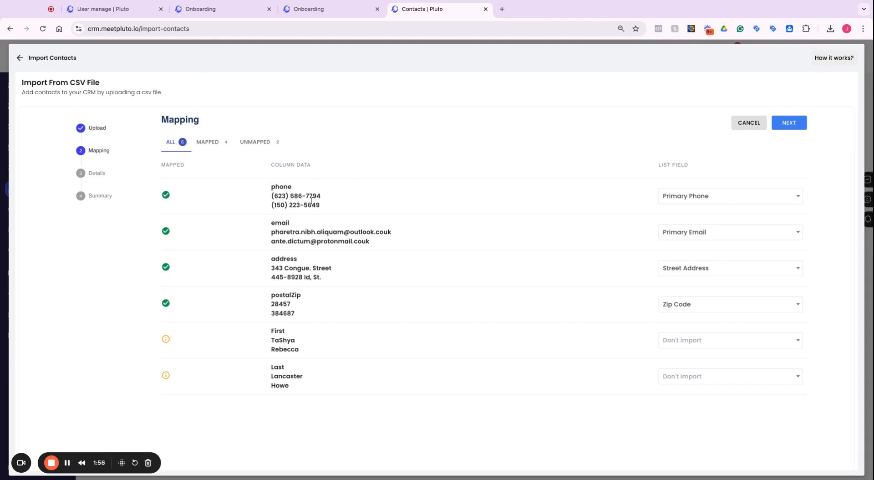
# Step: Review the field options for the phone, email, address and postalZip column mappings
pyautogui.click(759, 196)
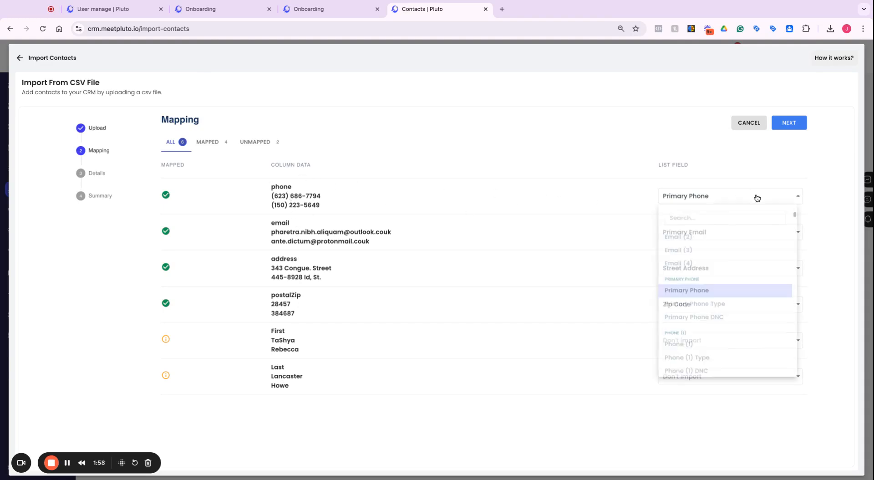
pyautogui.click(710, 296)
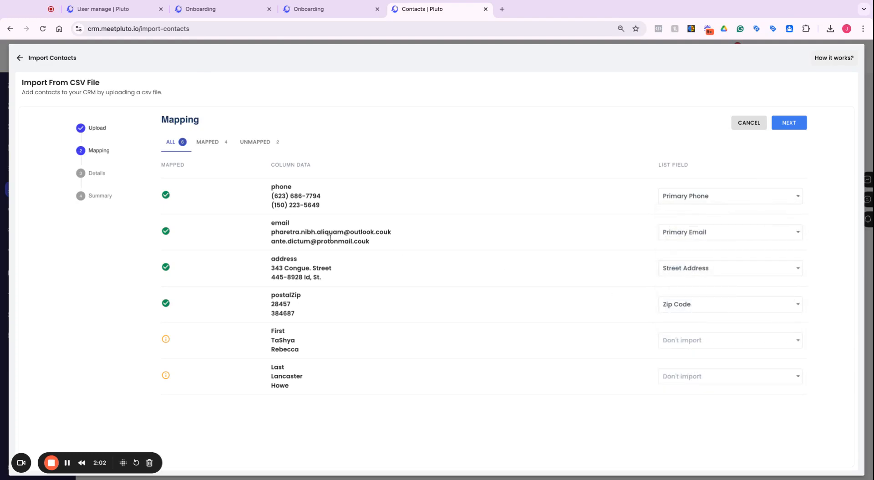
pyautogui.click(720, 237)
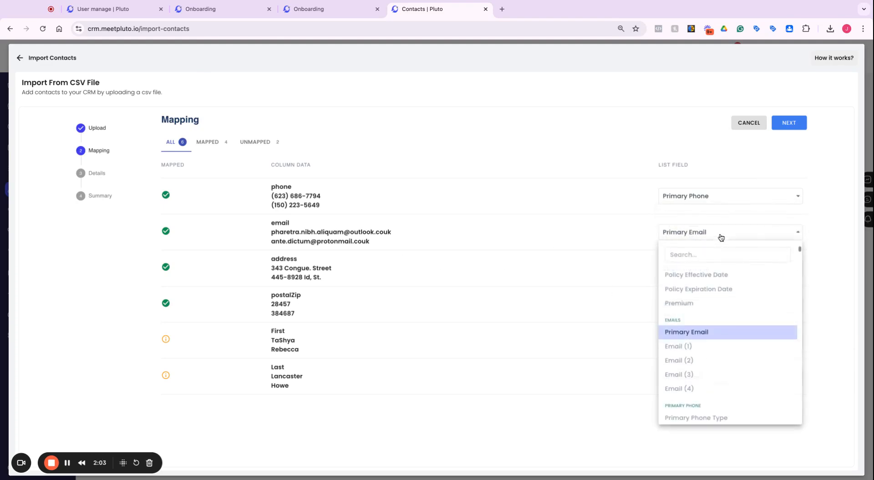
pyautogui.click(698, 332)
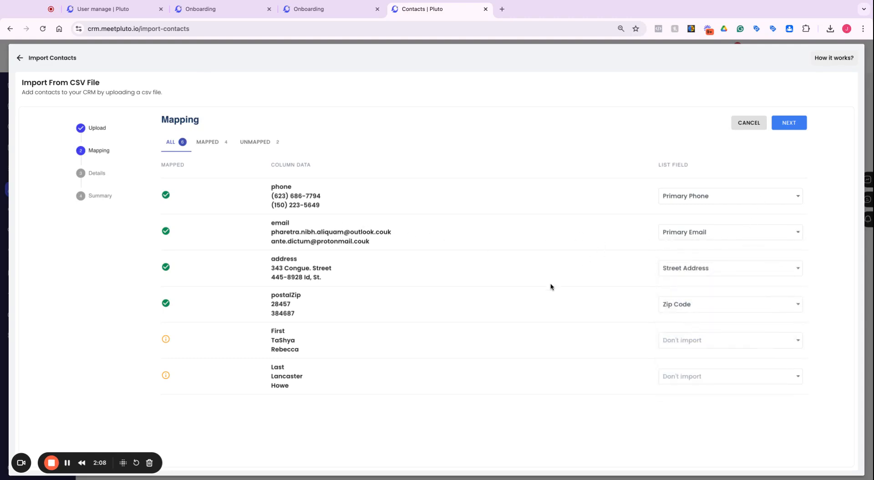
pyautogui.click(747, 269)
pyautogui.click(713, 371)
pyautogui.click(702, 308)
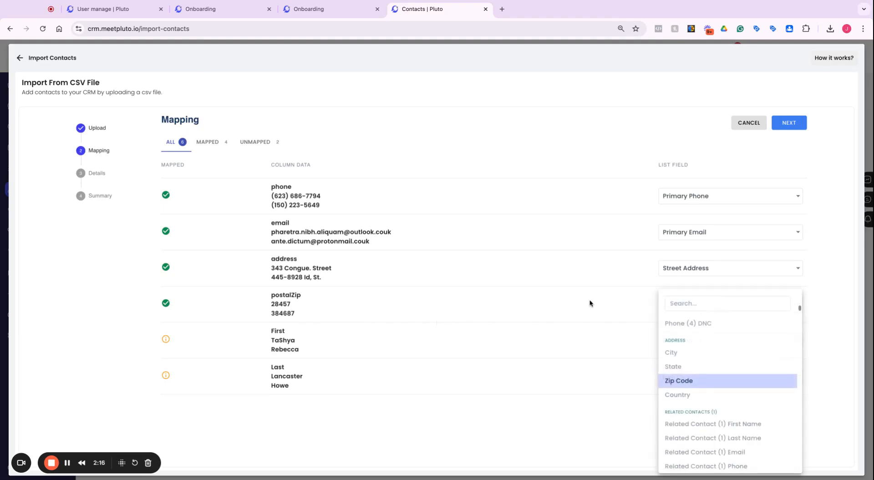
pyautogui.click(569, 309)
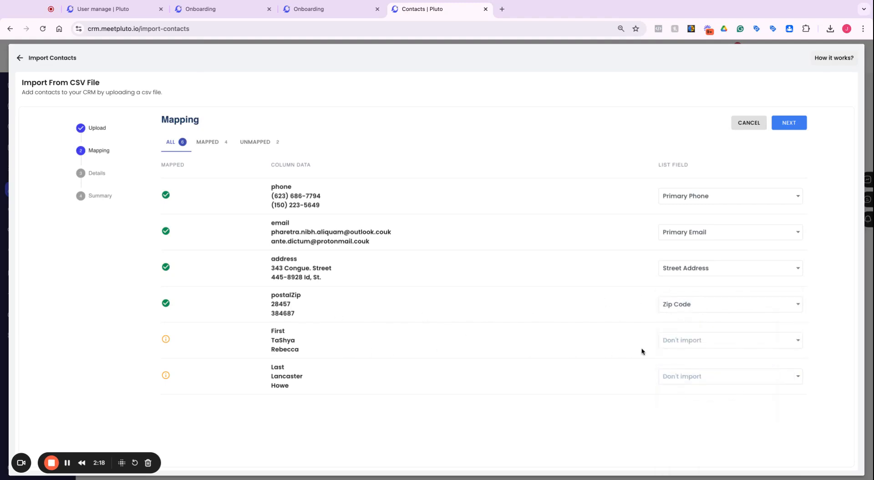
# Step: Map the First column to First Name and the Last column to Last Name
pyautogui.click(767, 346)
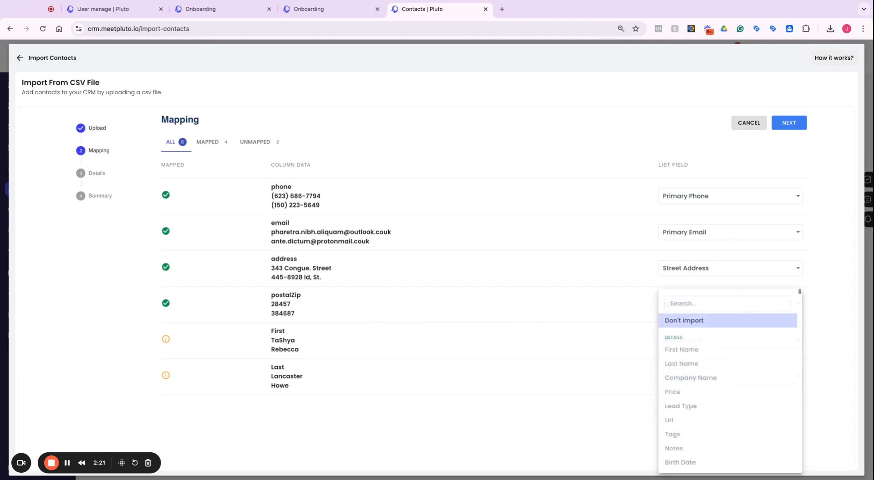
pyautogui.click(713, 350)
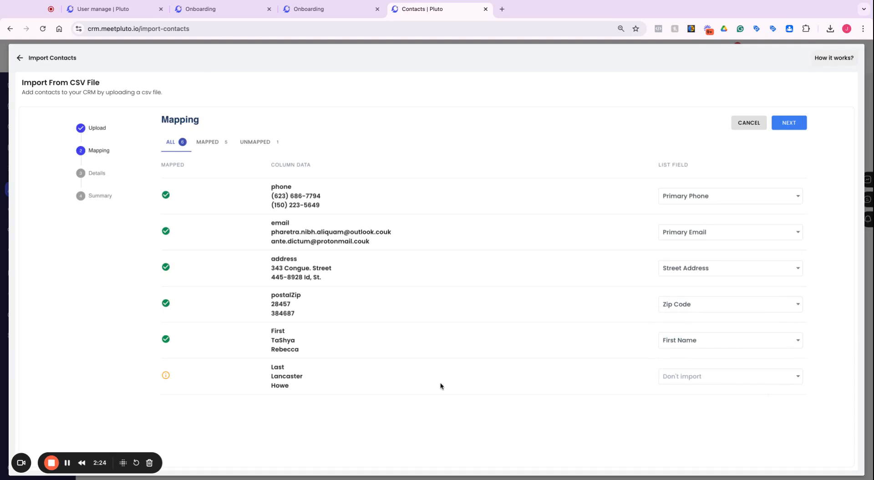
pyautogui.click(698, 378)
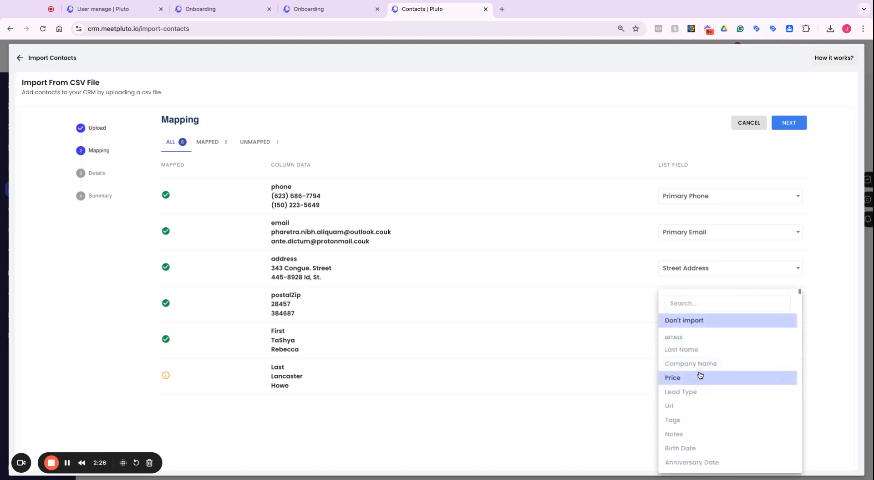
pyautogui.click(695, 353)
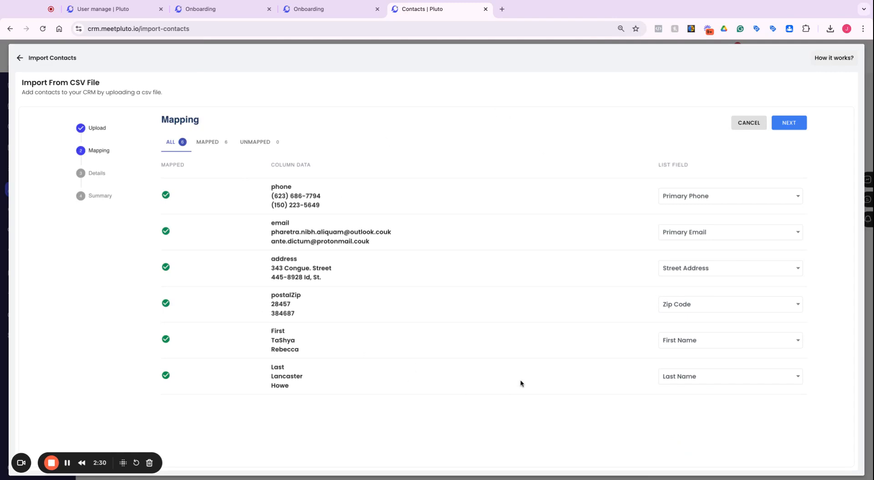
# Step: Browse the full list of available contact fields in the Last column's mapping options
pyautogui.click(719, 381)
pyautogui.scroll(-1, 691, 379)
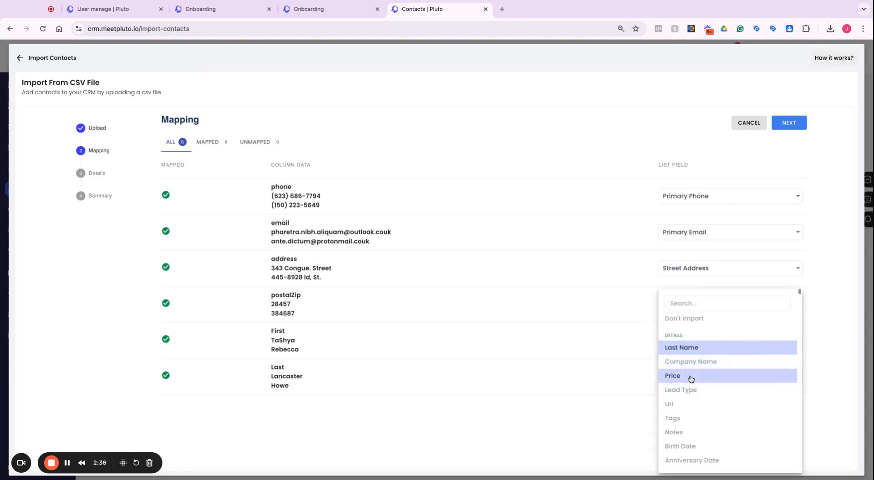
pyautogui.scroll(-3, 692, 392)
pyautogui.scroll(-2, 690, 397)
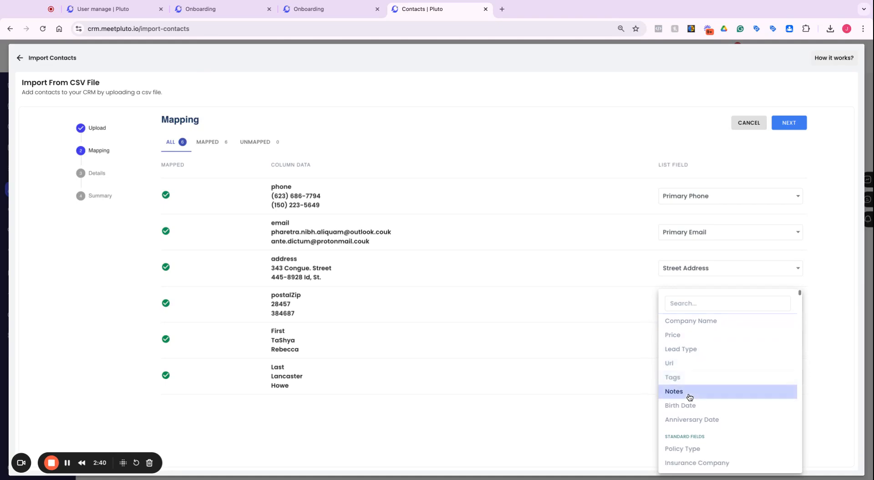
pyautogui.scroll(-5, 700, 398)
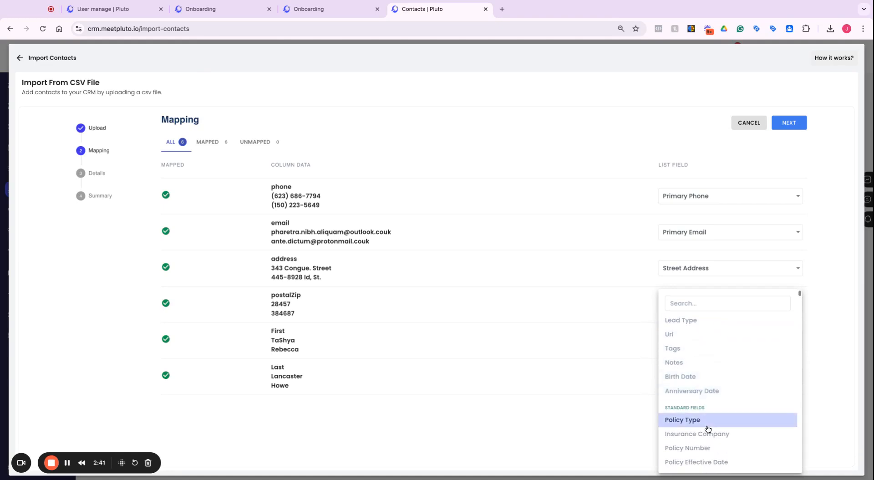
pyautogui.scroll(-7, 708, 413)
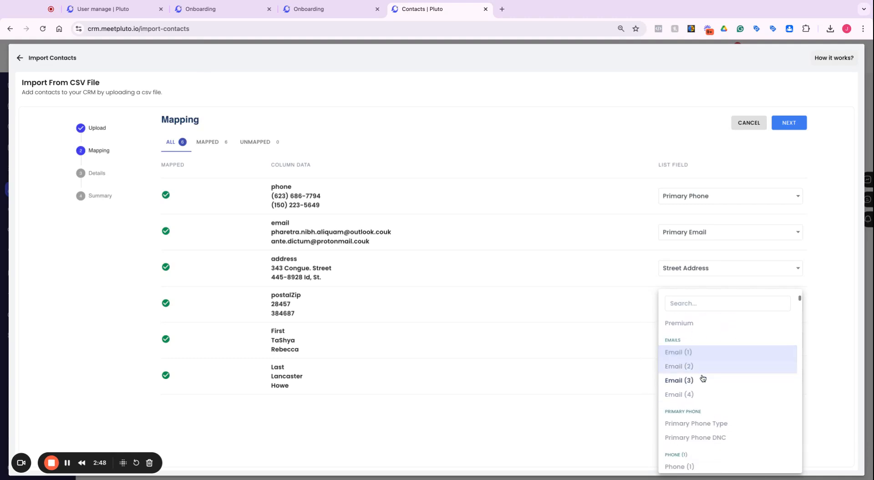
pyautogui.scroll(-5, 707, 394)
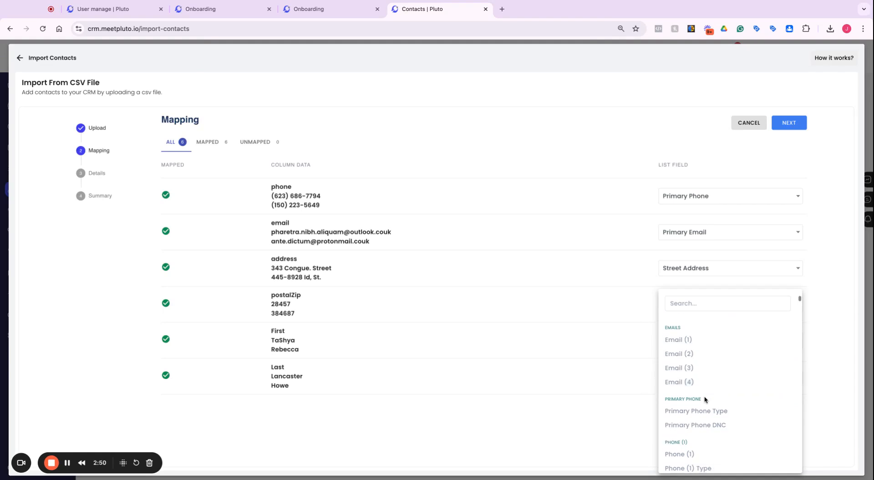
pyautogui.scroll(-10, 707, 411)
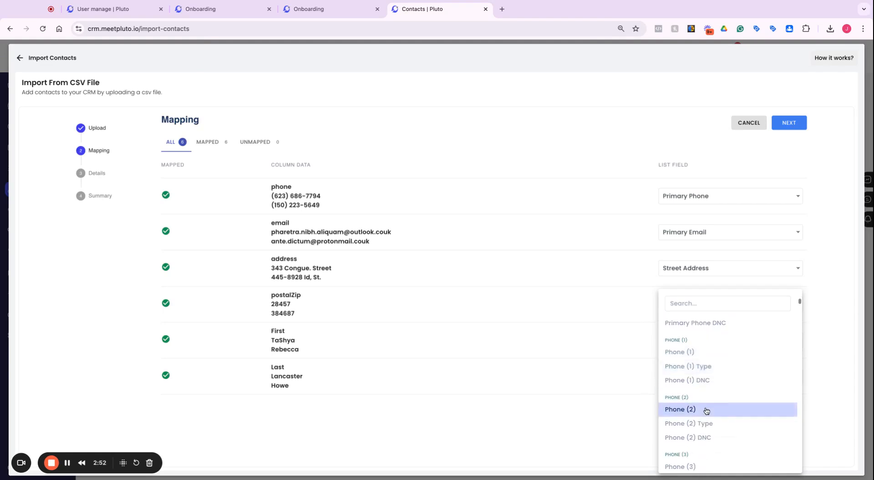
pyautogui.scroll(-8, 707, 404)
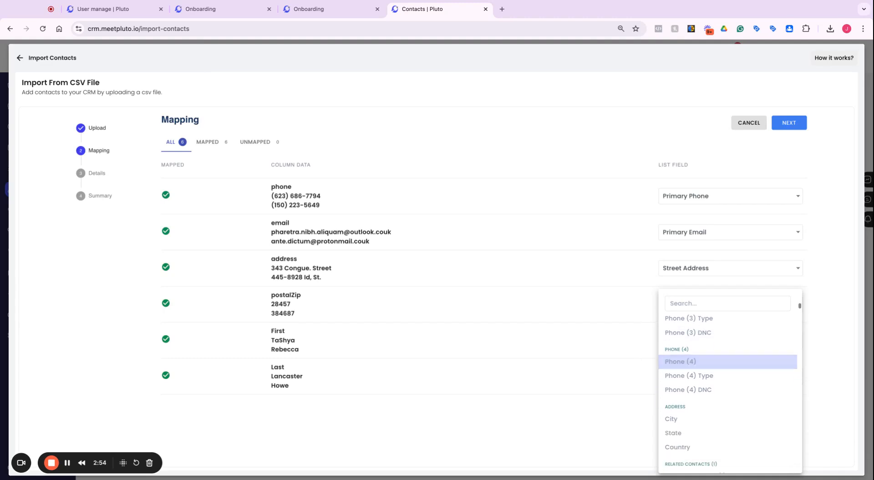
pyautogui.scroll(-4, 707, 405)
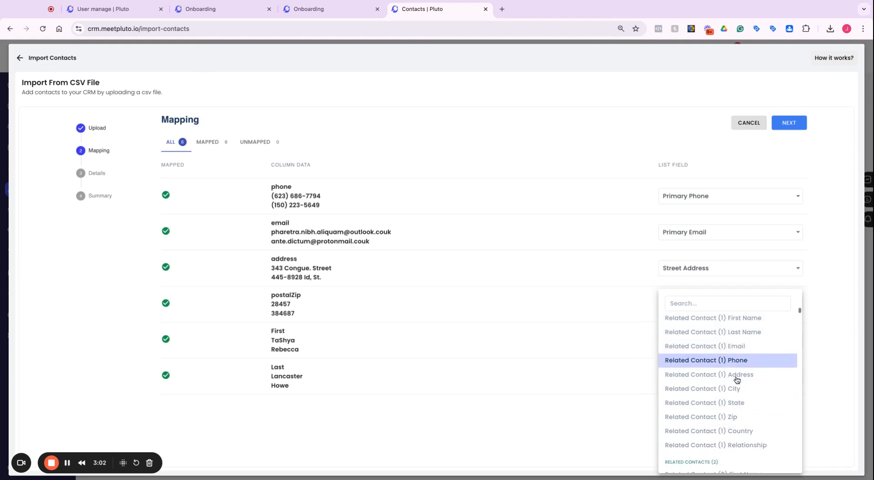
pyautogui.scroll(-1, 731, 350)
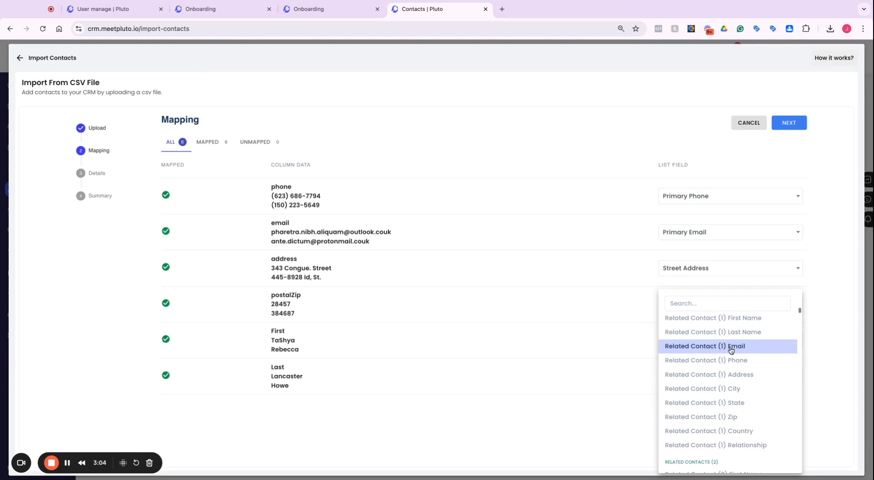
pyautogui.scroll(-7, 732, 349)
pyautogui.scroll(-6, 736, 383)
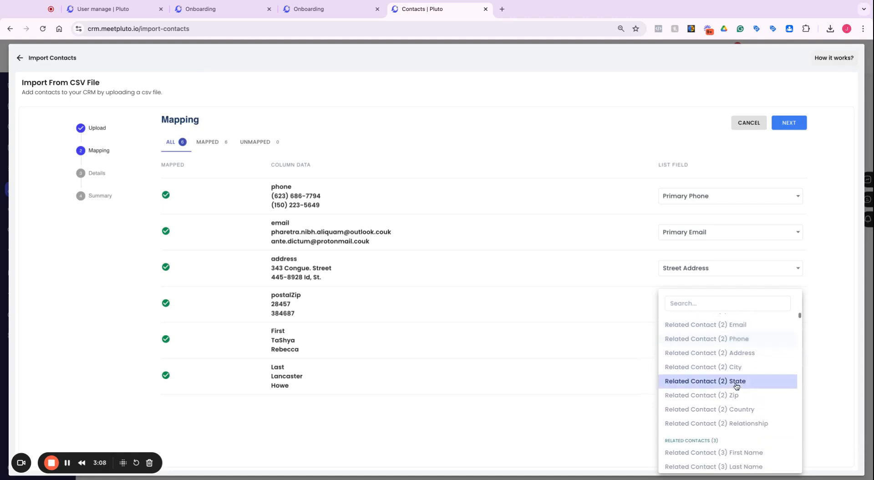
pyautogui.scroll(-6, 737, 386)
pyautogui.scroll(-13, 737, 383)
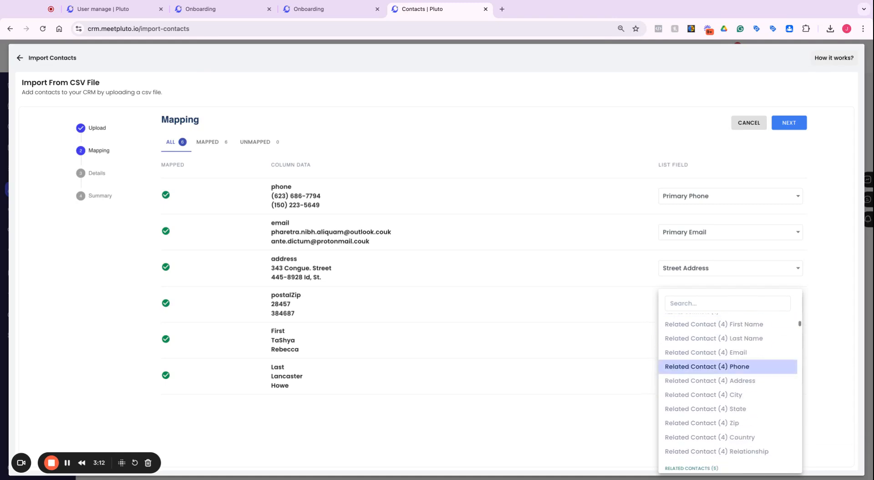
pyautogui.scroll(-12, 729, 383)
pyautogui.scroll(-3, 728, 382)
pyautogui.click(605, 422)
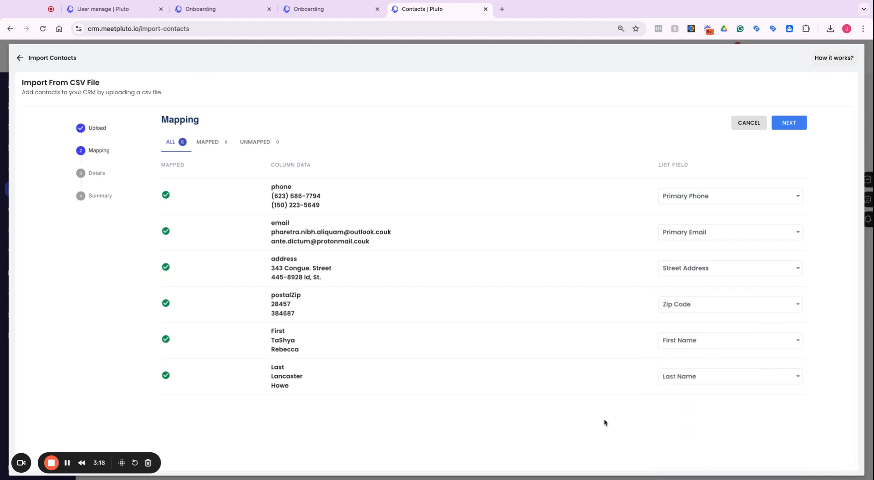
pyautogui.click(700, 376)
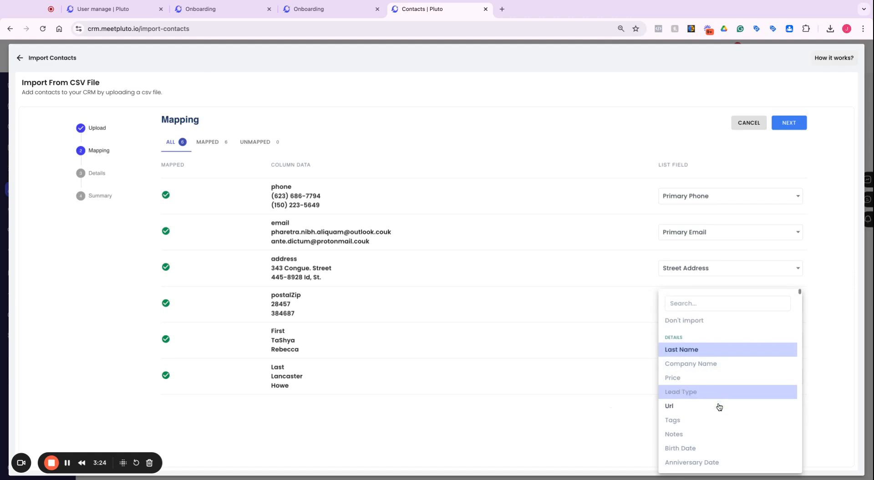
pyautogui.scroll(-3, 719, 419)
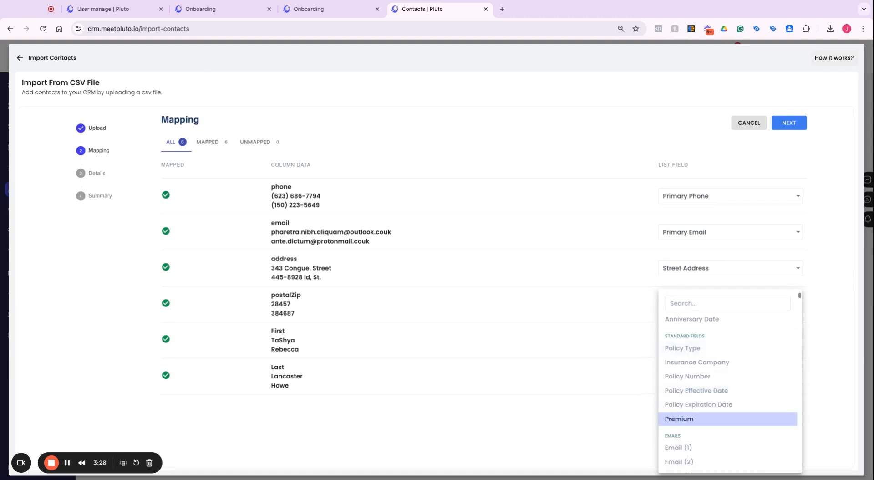
pyautogui.click(619, 429)
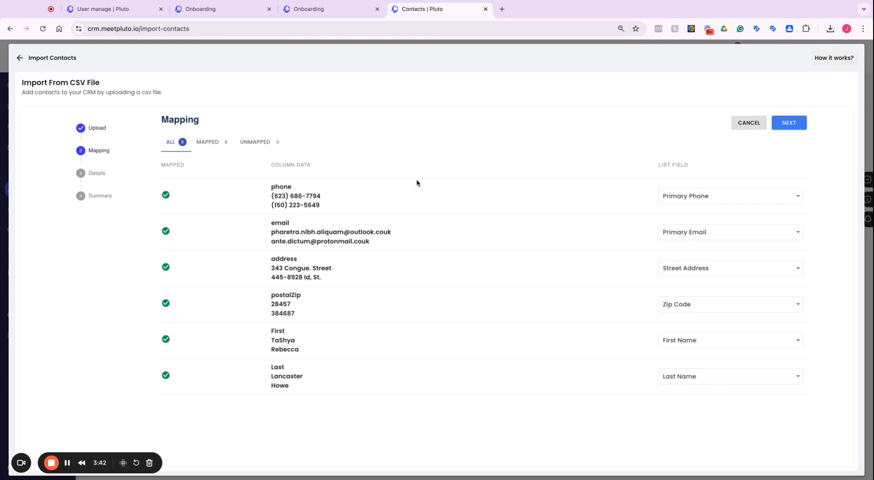
# Step: Check that no columns remain unmapped and continue to the import details
pyautogui.click(743, 268)
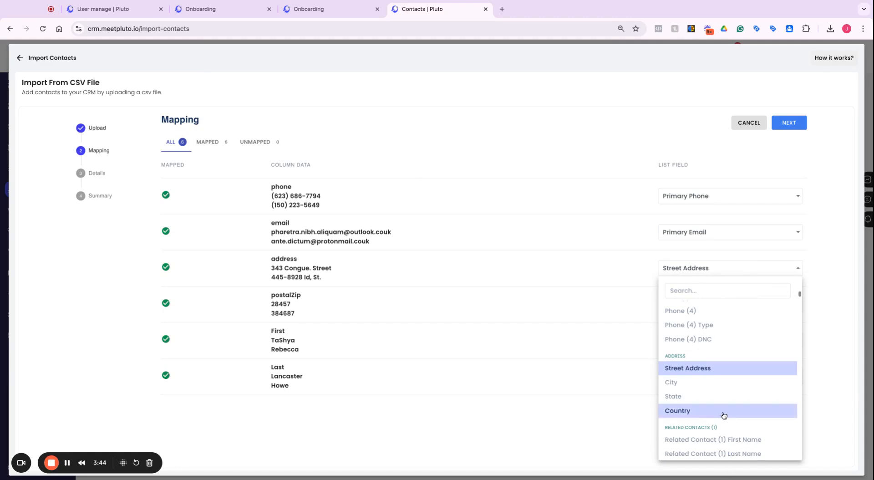
pyautogui.click(639, 419)
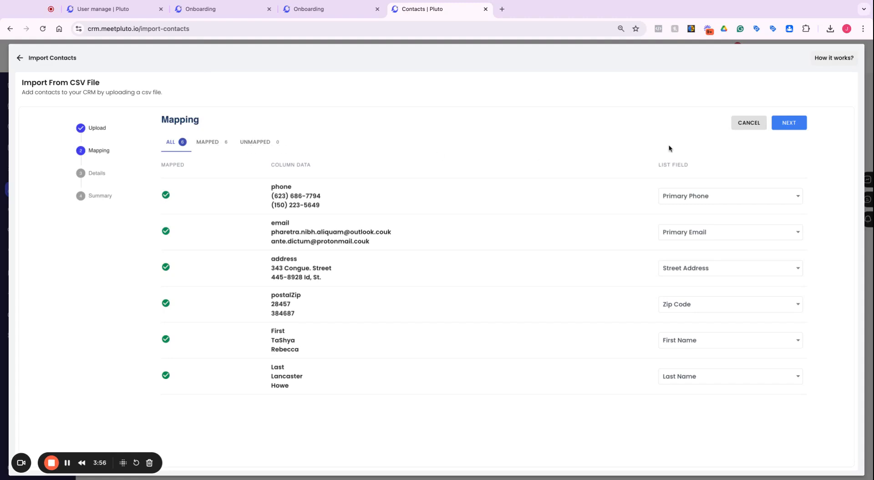
pyautogui.click(263, 142)
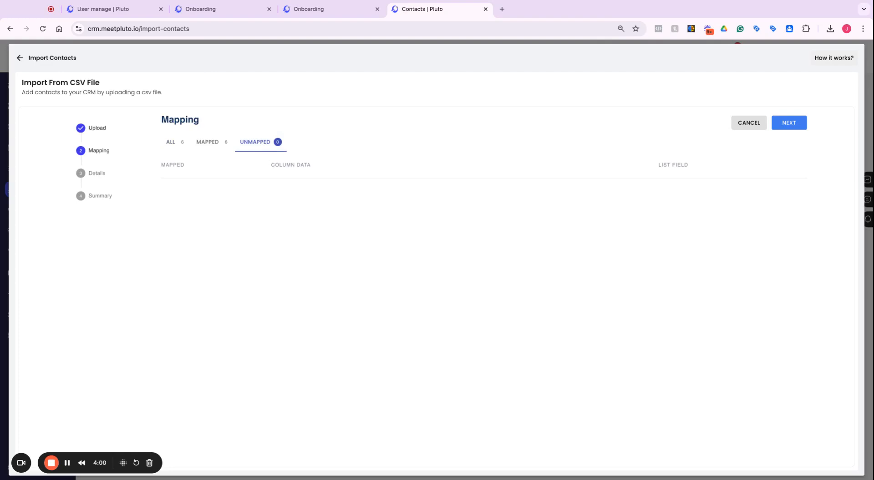
pyautogui.click(801, 126)
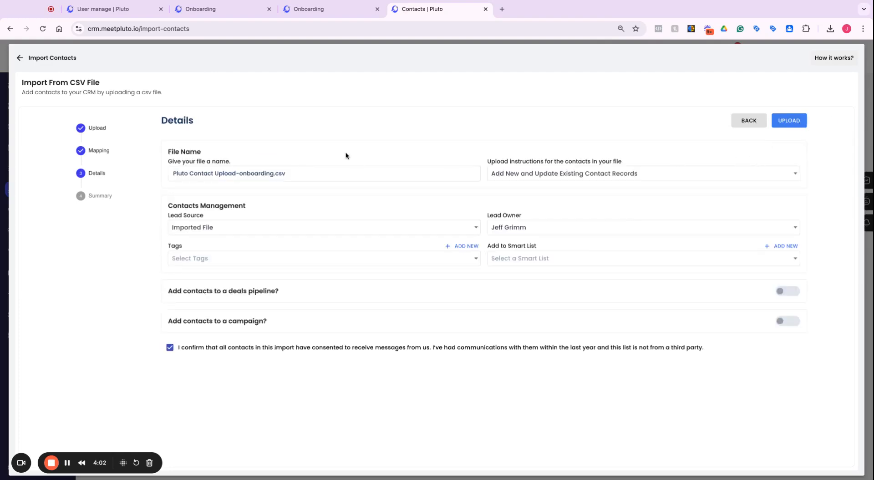
# Step: Review the file name, the upload instruction options and the lead source options for the import
pyautogui.click(305, 175)
pyautogui.tripleClick(304, 174)
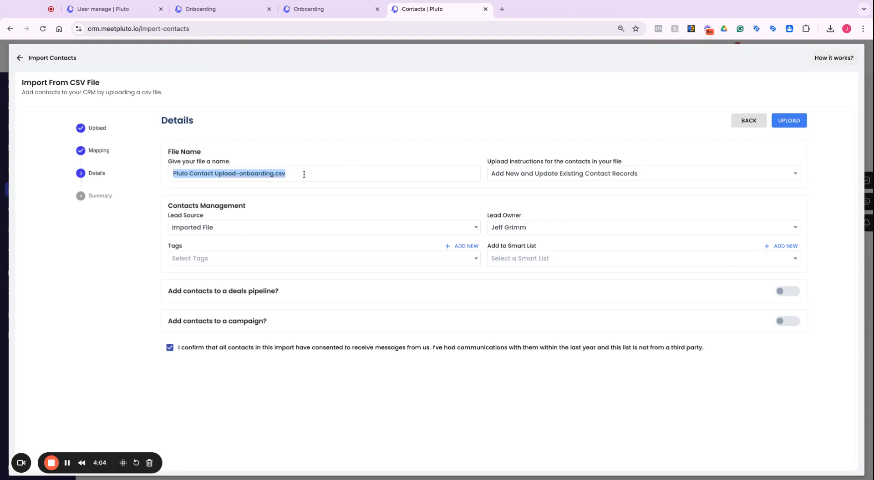
pyautogui.click(298, 171)
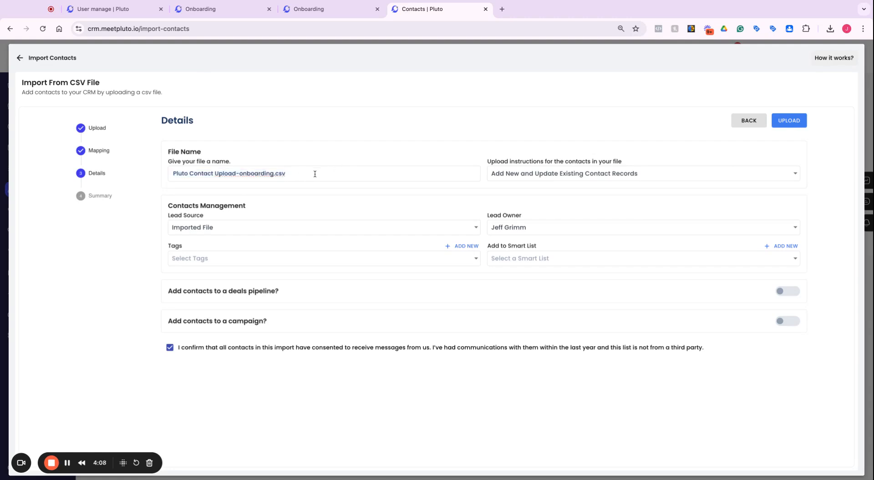
pyautogui.click(572, 177)
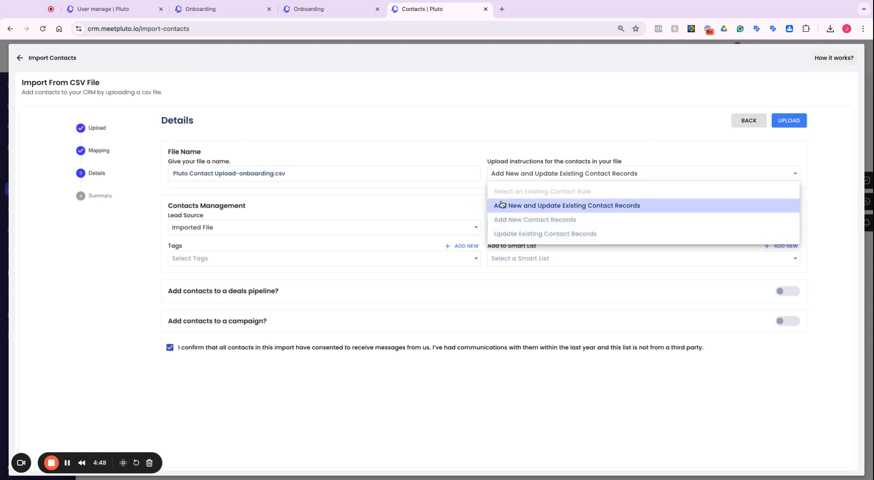
pyautogui.click(513, 205)
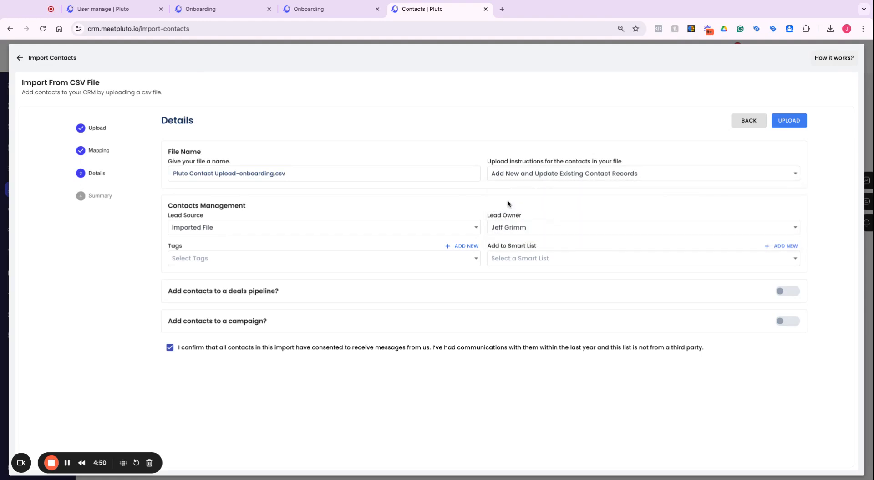
pyautogui.click(369, 228)
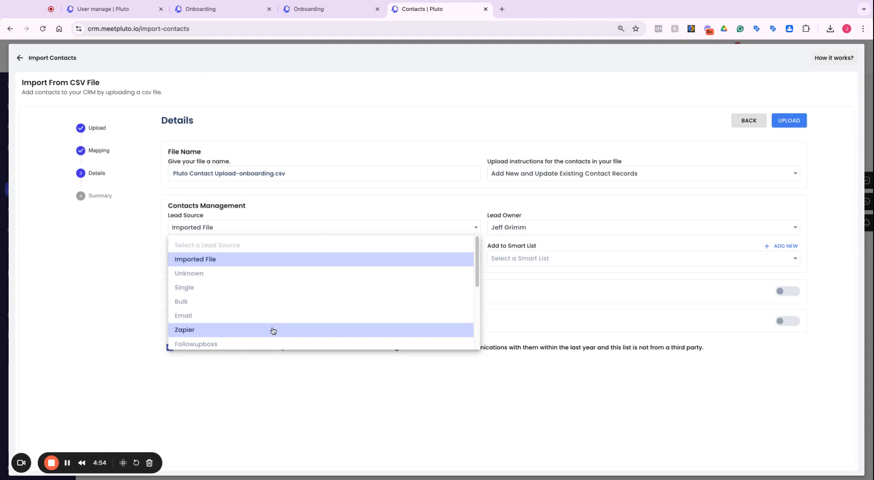
pyautogui.click(338, 218)
# Step: Review the available lead owner, tag and smart list options without changing them
pyautogui.click(530, 227)
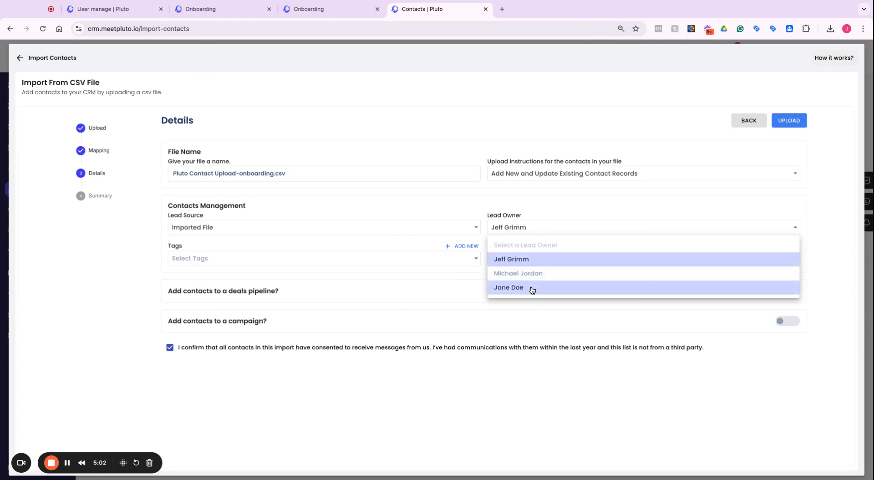
pyautogui.click(527, 265)
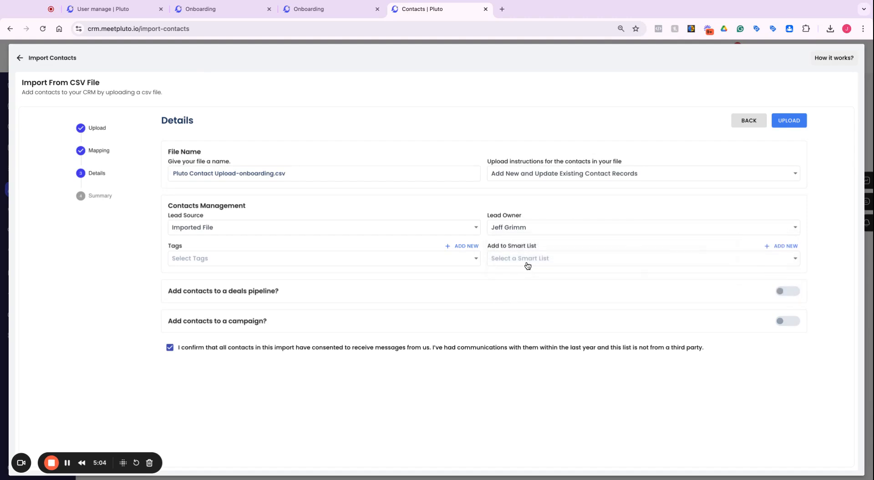
pyautogui.click(476, 264)
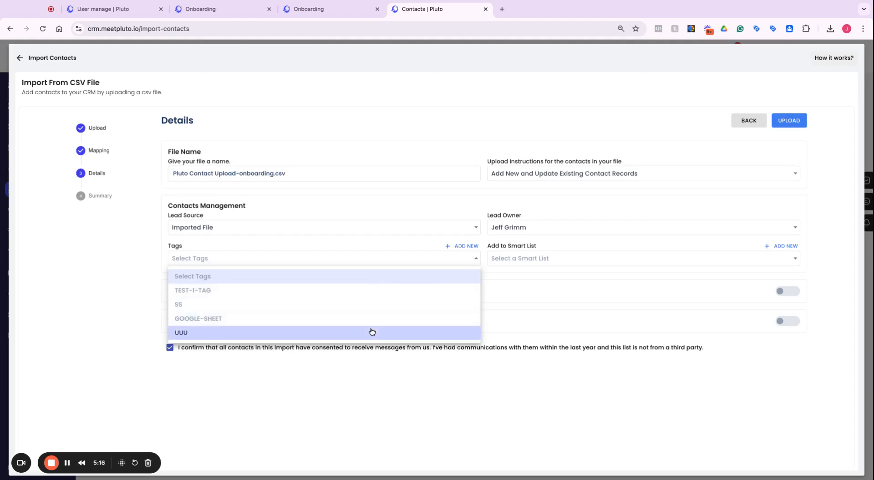
pyautogui.click(491, 279)
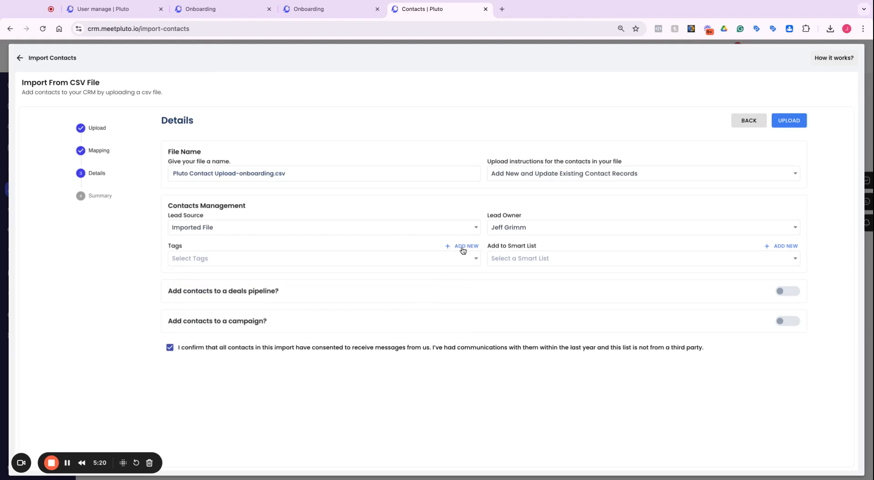
pyautogui.click(594, 264)
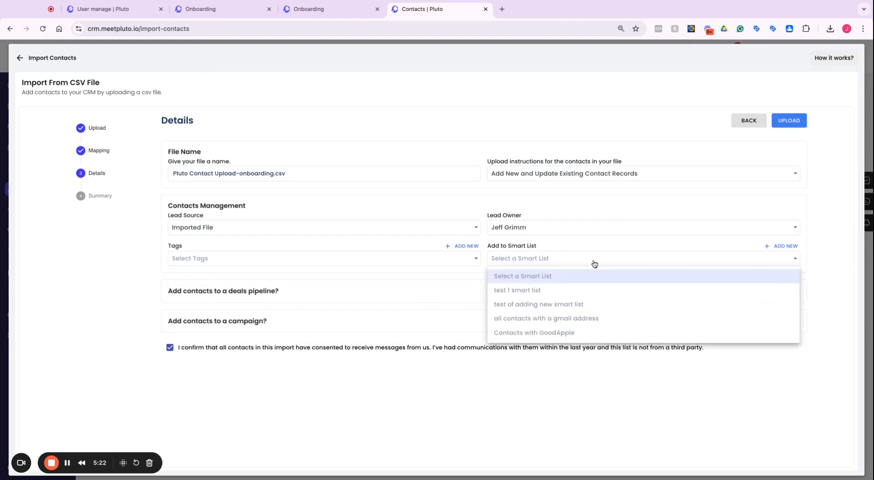
pyautogui.click(592, 262)
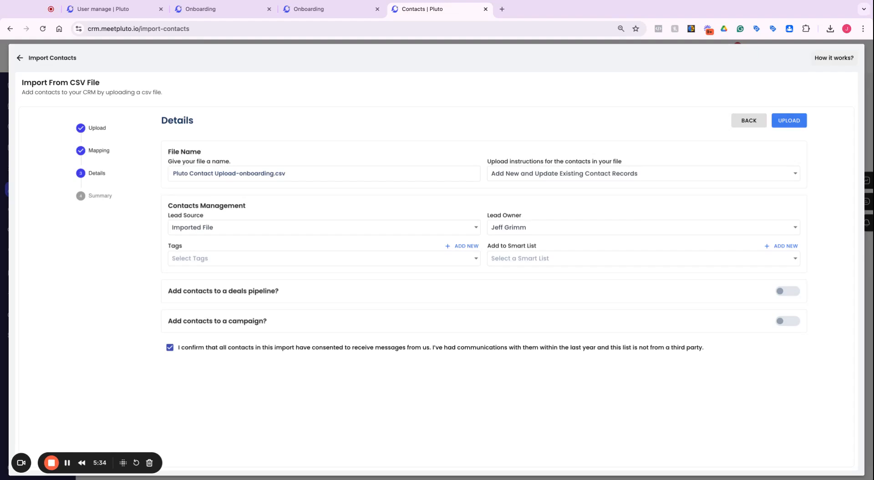
pyautogui.click(644, 259)
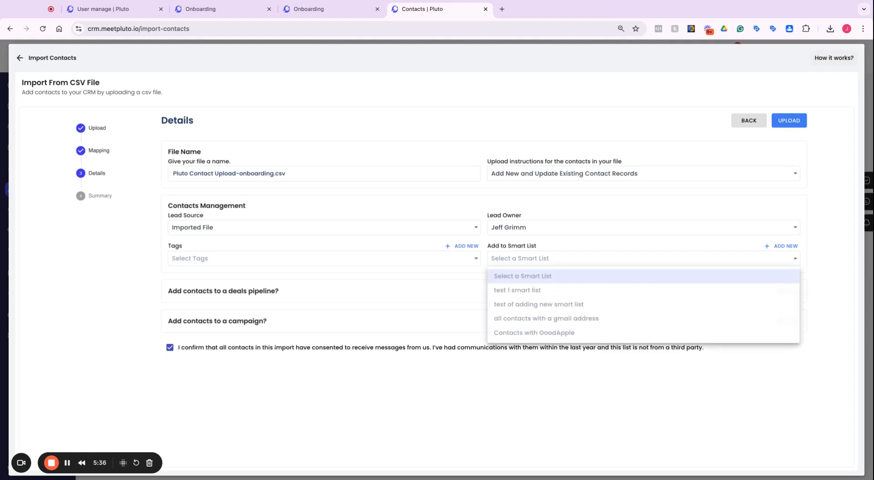
pyautogui.click(652, 259)
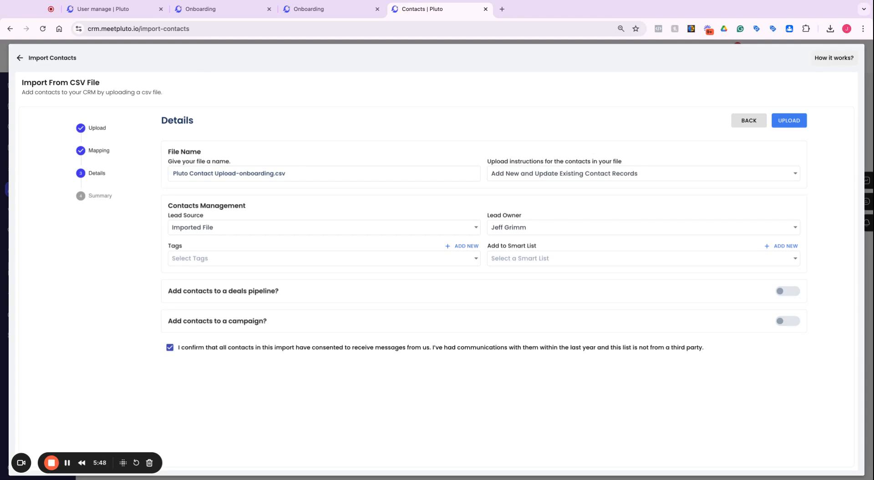
# Step: Try adding the contacts to the Pipeline deals pipeline at the New Lead stage, then switch the option off
pyautogui.click(785, 292)
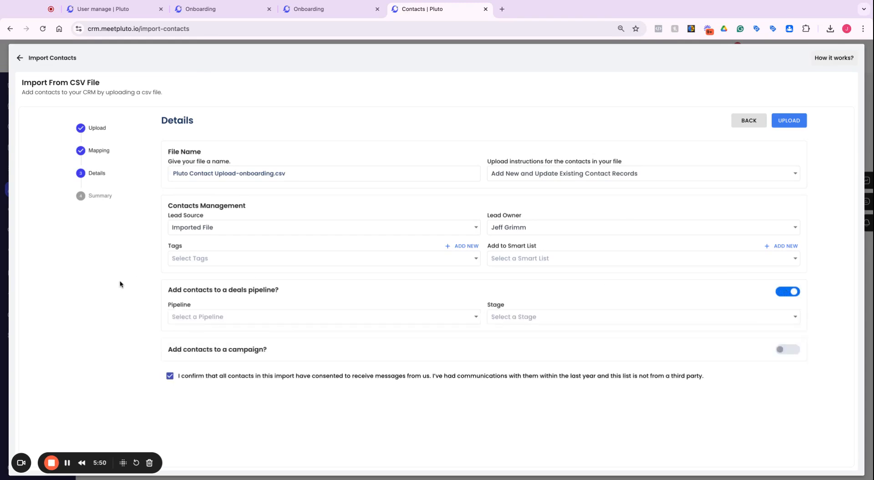
pyautogui.click(305, 322)
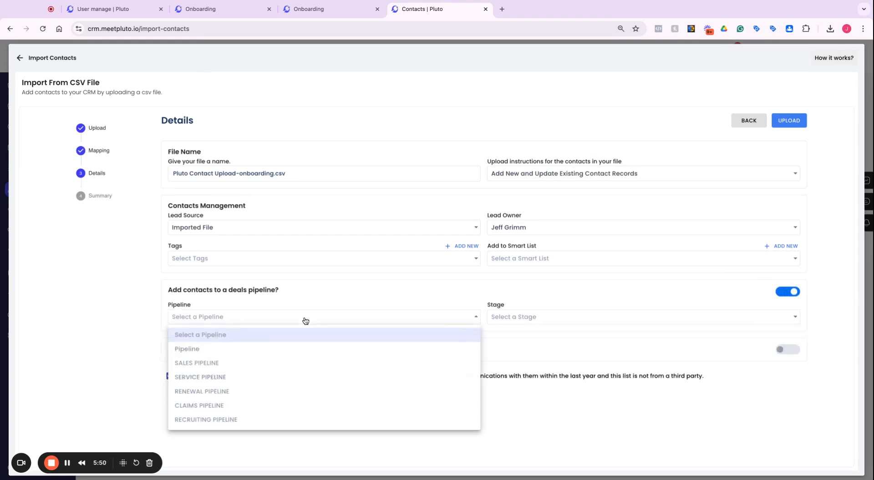
pyautogui.click(303, 354)
pyautogui.click(506, 318)
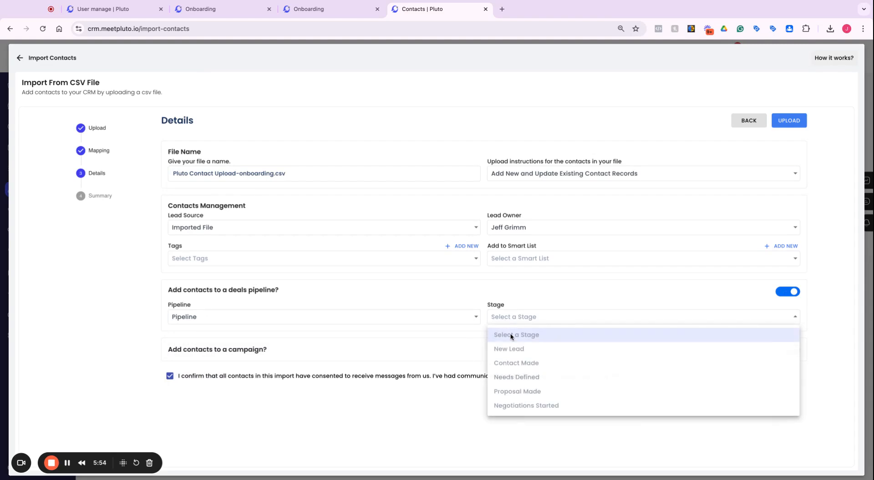
pyautogui.click(515, 349)
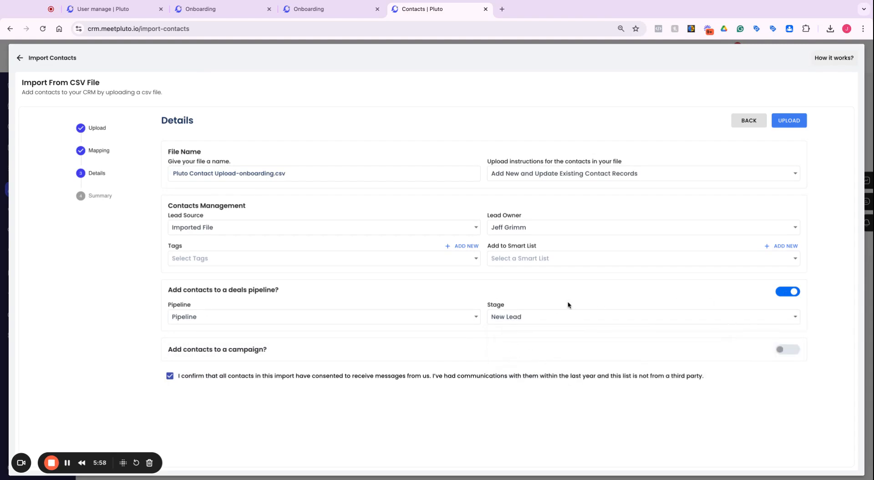
pyautogui.click(784, 295)
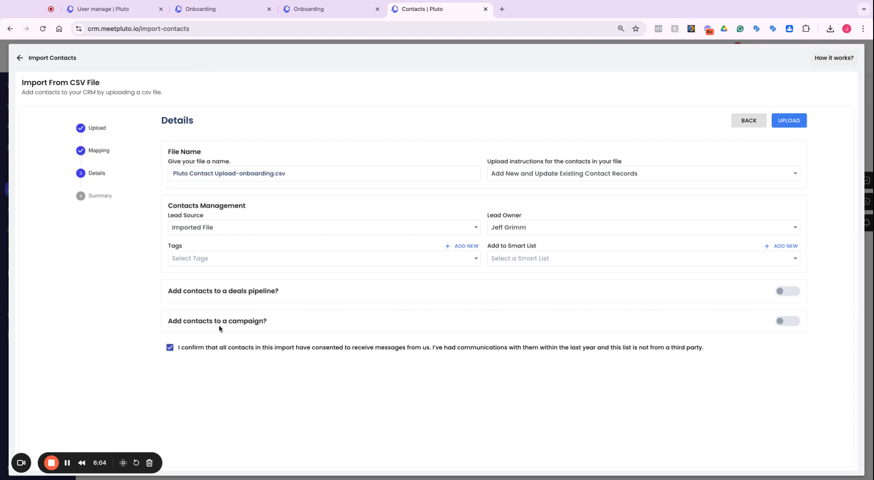
# Step: Turn on adding contacts to a campaign and choose the New Leads campaign
pyautogui.click(793, 324)
pyautogui.click(368, 350)
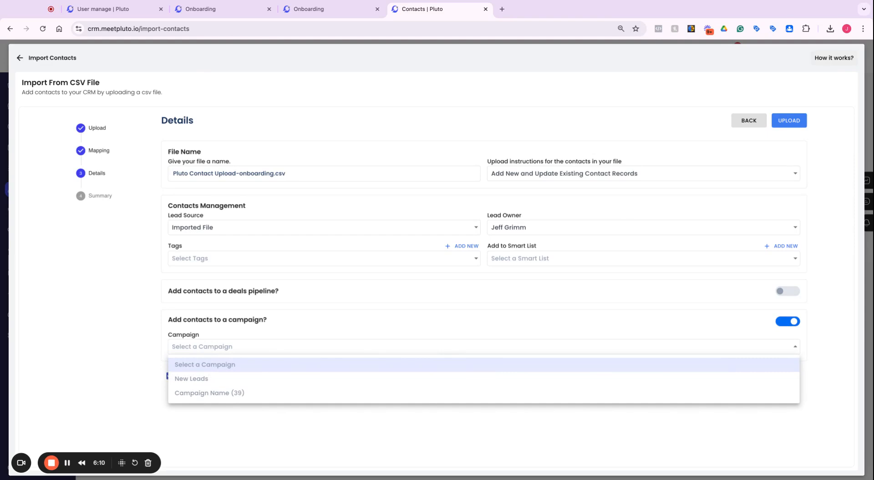
pyautogui.click(209, 380)
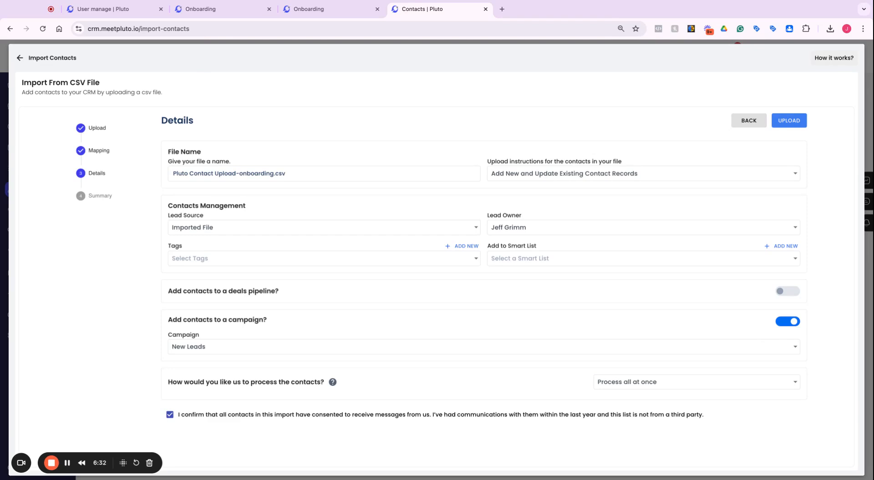
# Step: Set the contacts to be processed in drip mode
pyautogui.click(612, 383)
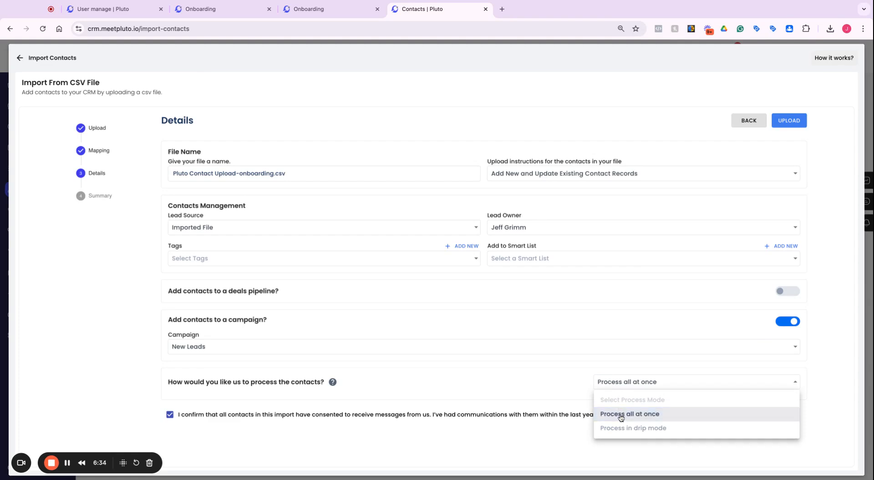
pyautogui.click(624, 428)
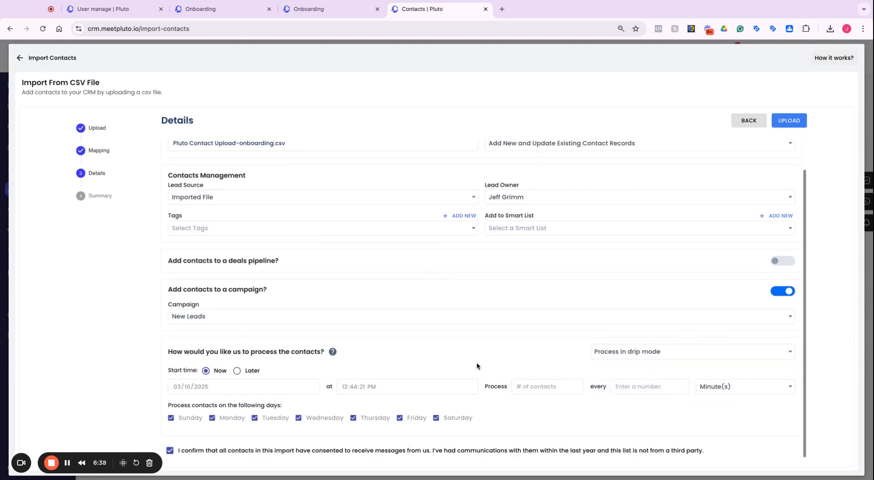
pyautogui.click(630, 349)
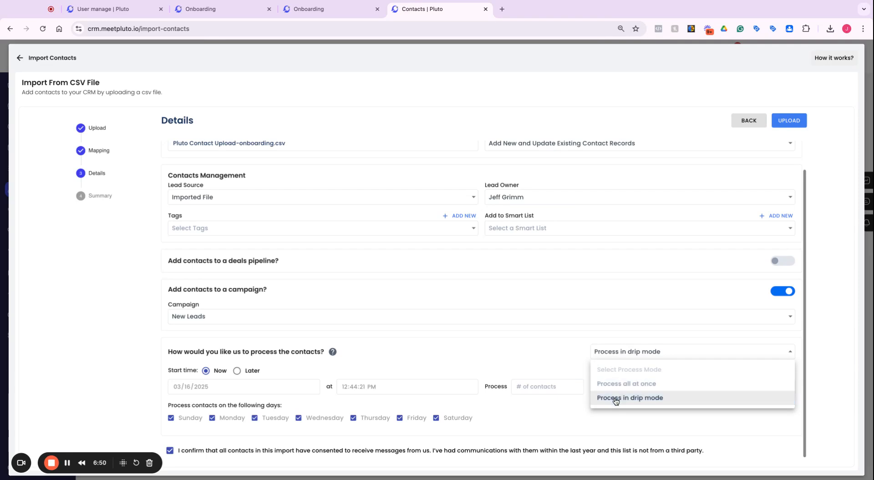
pyautogui.click(536, 359)
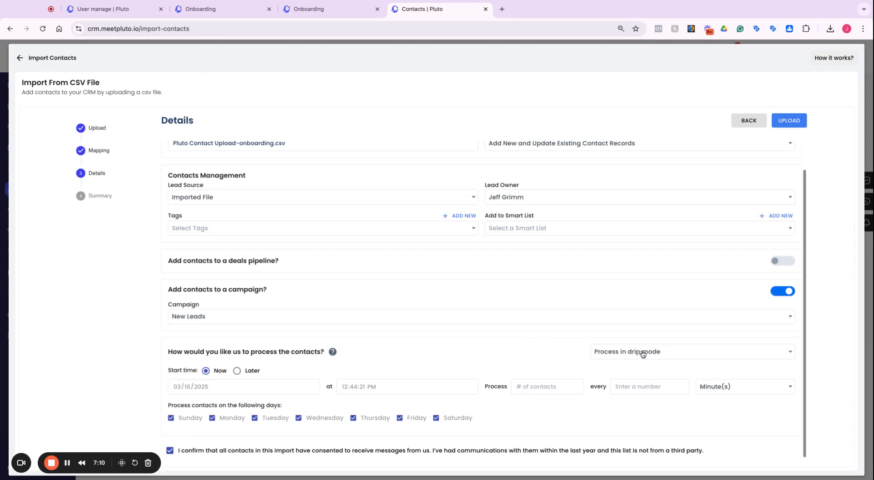
# Step: Set the drip to start now, processing 5 contacts every 2 minutes
pyautogui.click(236, 371)
pyautogui.click(206, 371)
pyautogui.write('5')
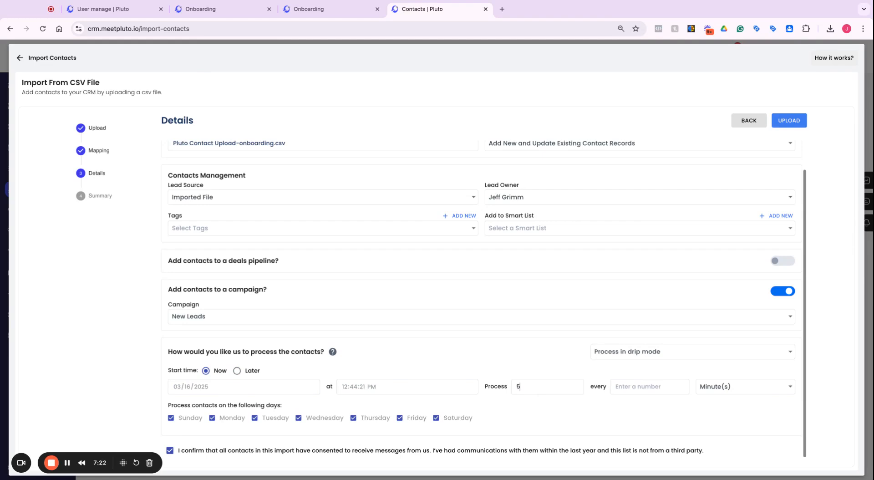
pyautogui.write('2')
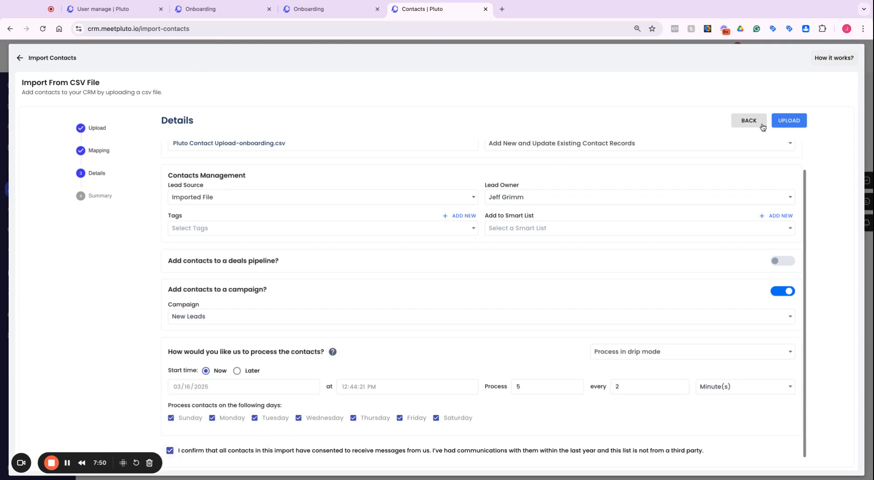
# Step: Switch off adding contacts to a campaign, upload the file and refresh the import results
pyautogui.scroll(1, 601, 287)
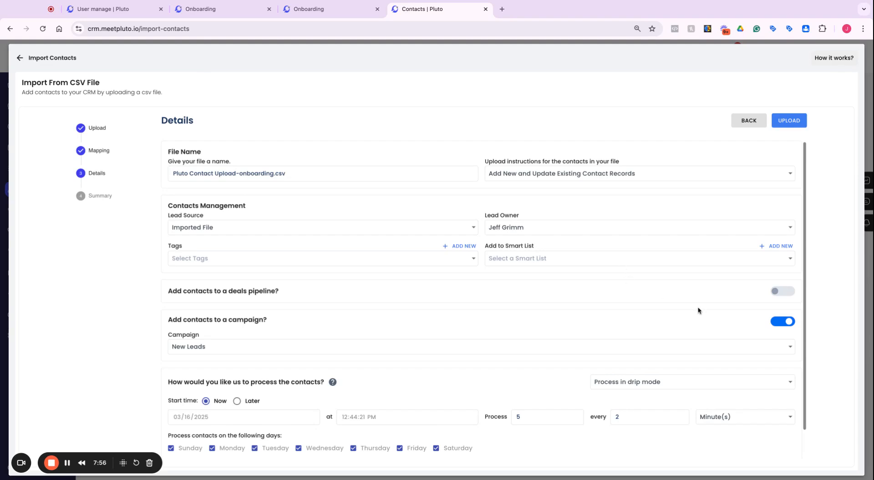
pyautogui.click(779, 323)
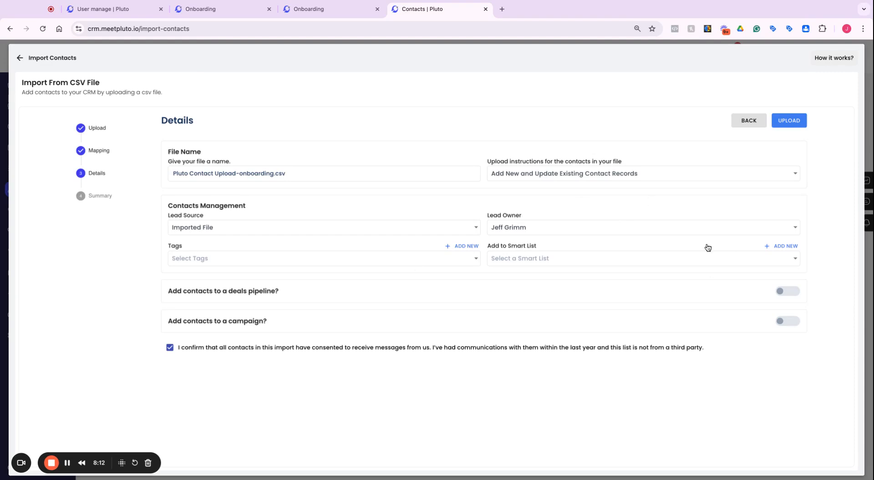
pyautogui.click(789, 121)
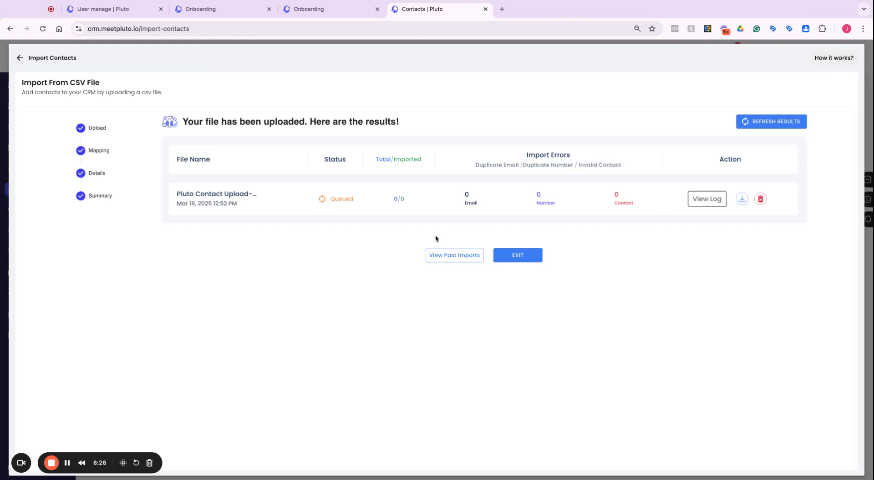
pyautogui.click(785, 124)
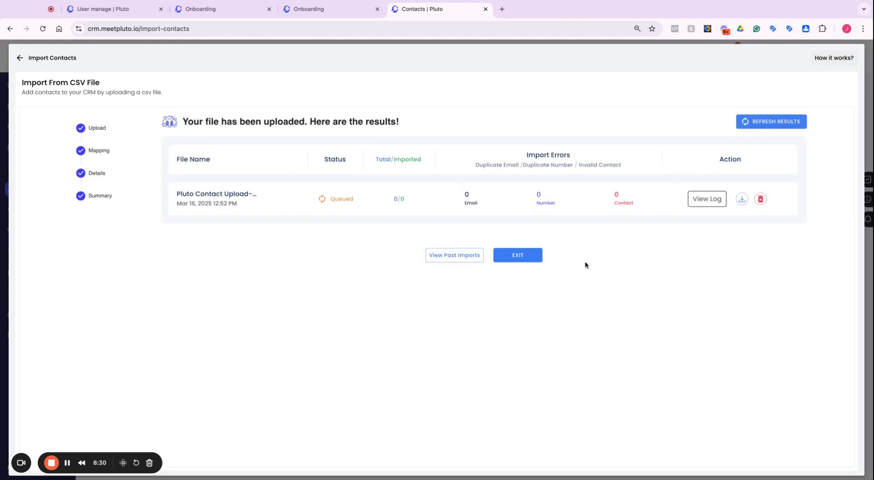